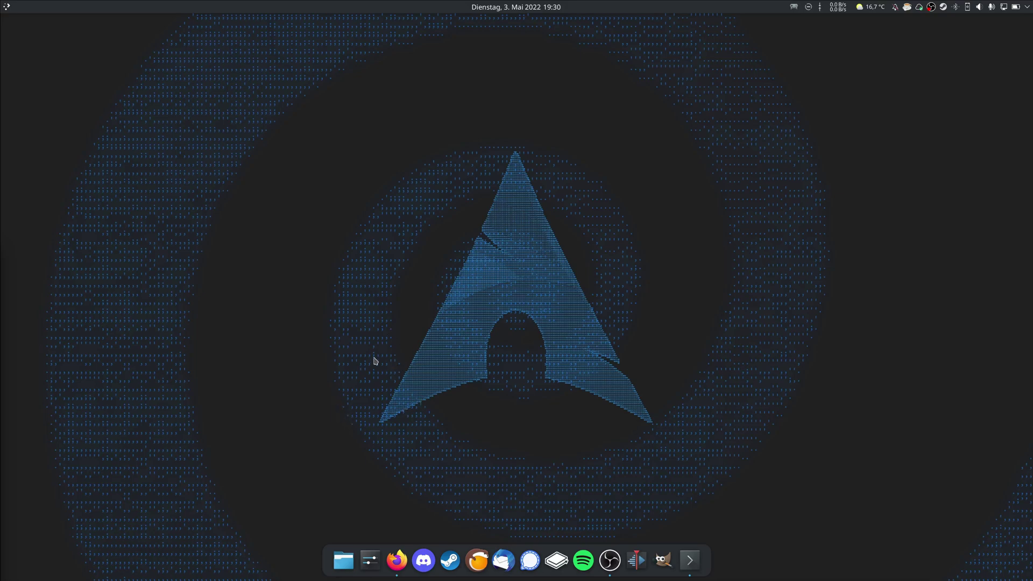
- Launch Steam from the dock and switch from the Store to the Library page
{"action": "left_click", "coordinate": [450, 559]}
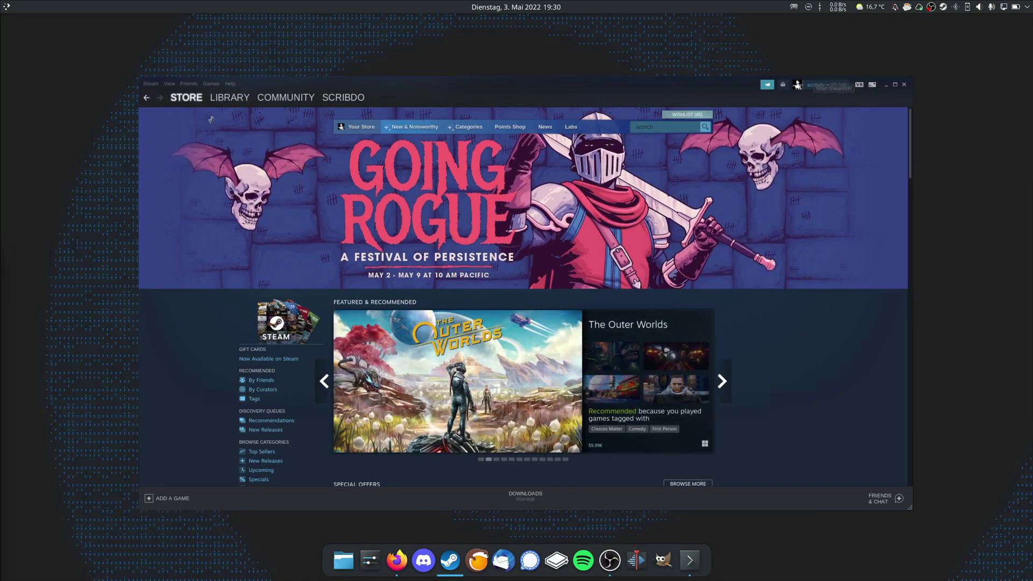
{"action": "mouse_move", "coordinate": [218, 98]}
{"action": "left_click", "coordinate": [642, 132]}
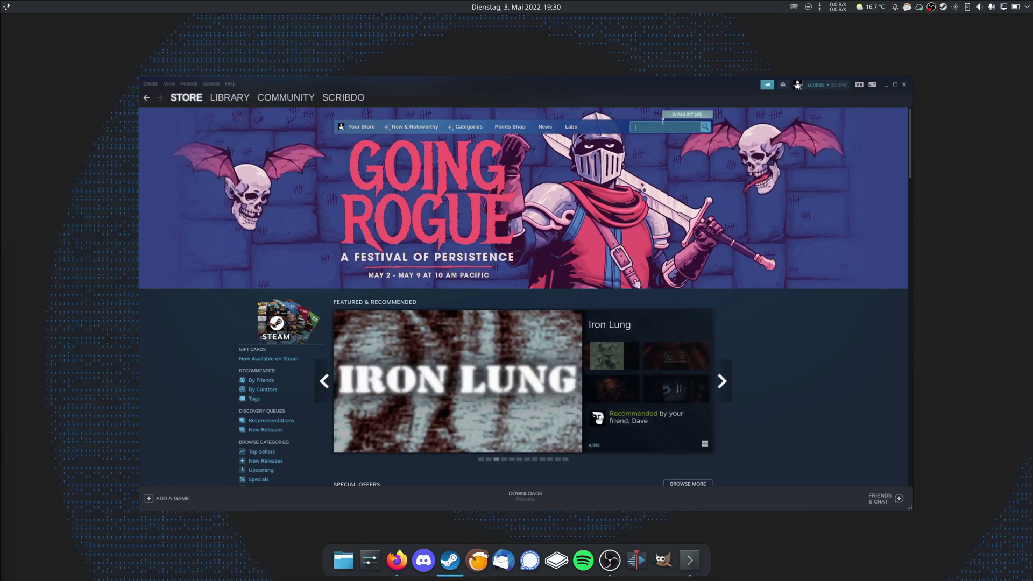
{"action": "left_click", "coordinate": [229, 97]}
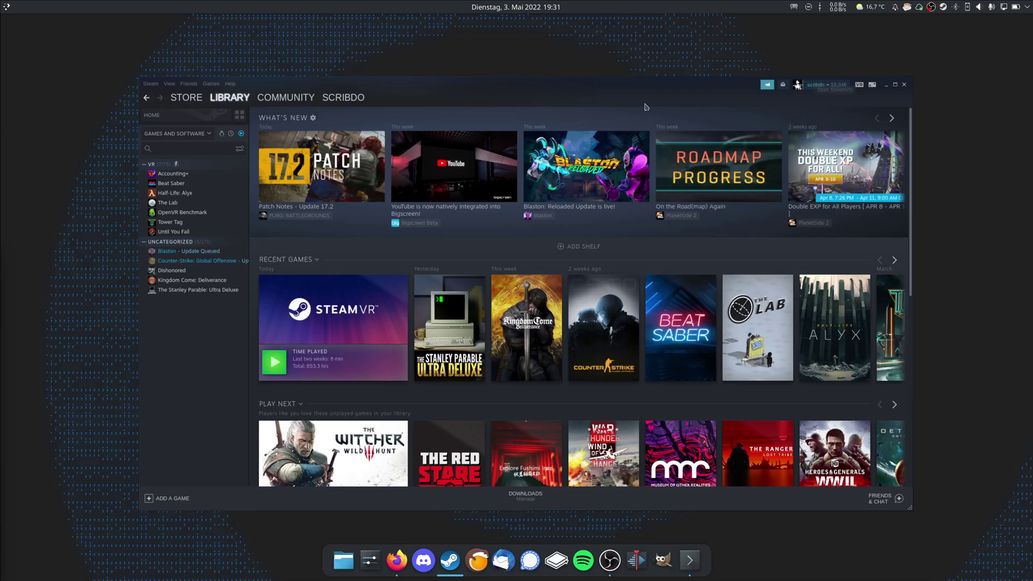
{"action": "left_click_drag", "start_coordinate": [641, 97], "coordinate": [649, 90]}
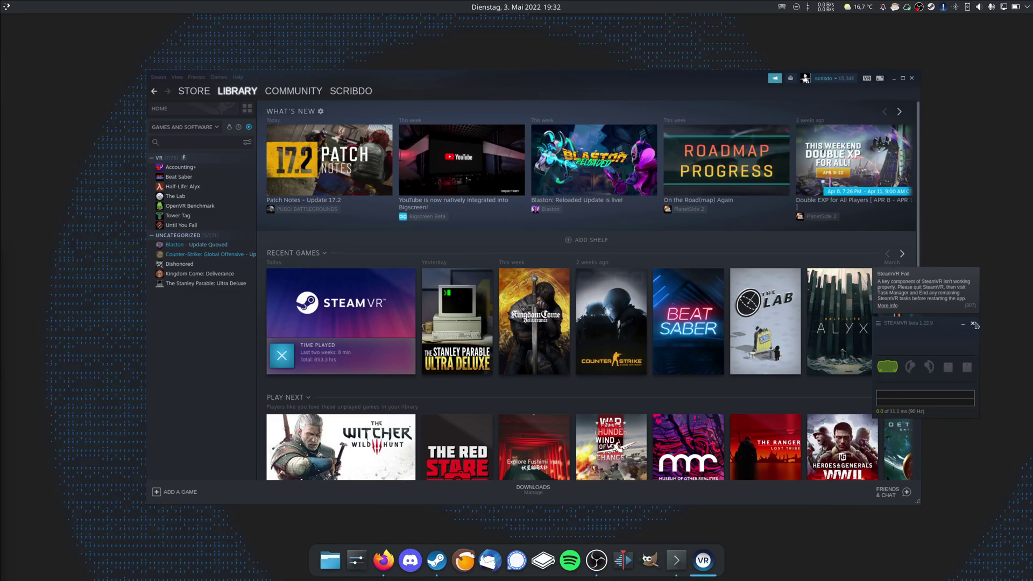
{"action": "left_click", "coordinate": [974, 324]}
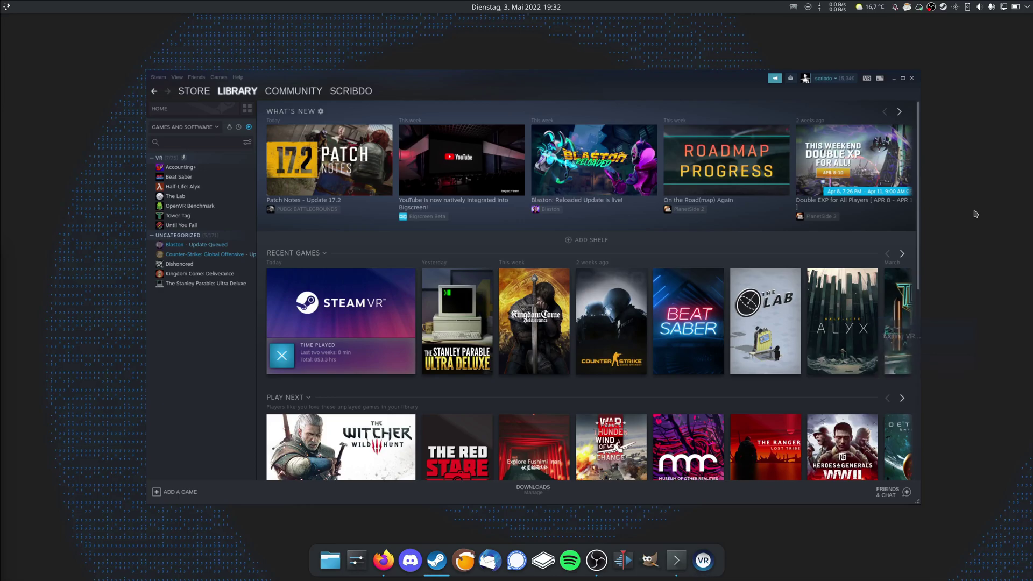
- Close Steam, open Konsole and enter the path .steam/steam/config/steamvr.vrsettings
{"action": "left_click", "coordinate": [911, 79]}
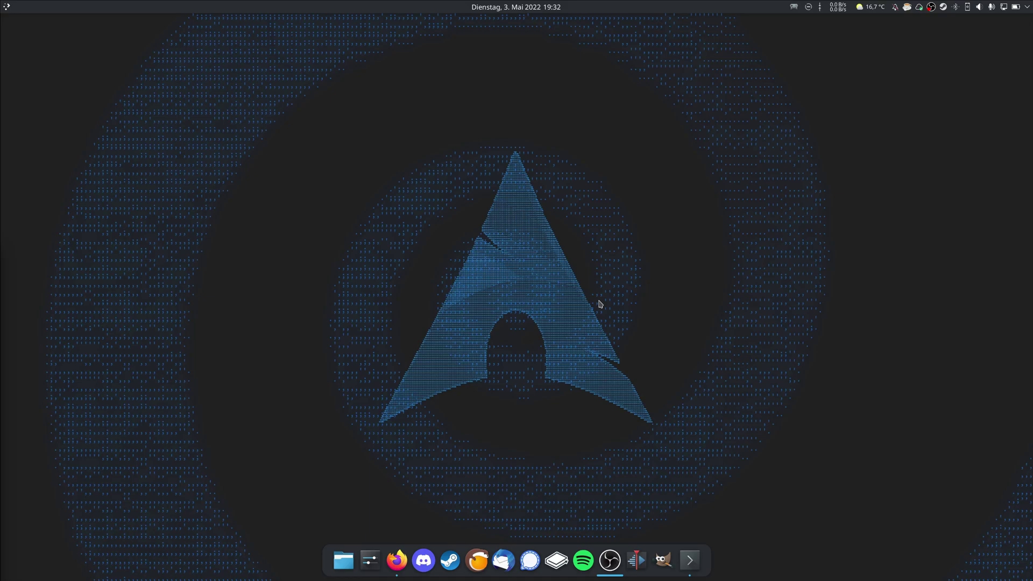
{"action": "key", "text": "ctrl+alt+t"}
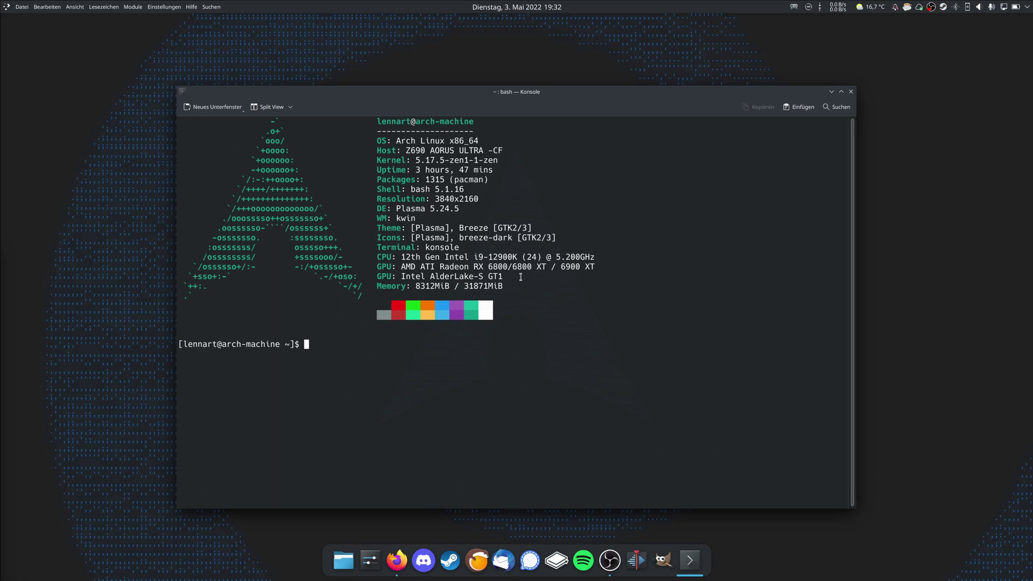
{"action": "type", "text": "cd 7"}
{"action": "key", "text": "BackSpace"}
{"action": "type", "text": ".steam/steam/config/steamvr"}
{"action": "key", "text": "Tab"}
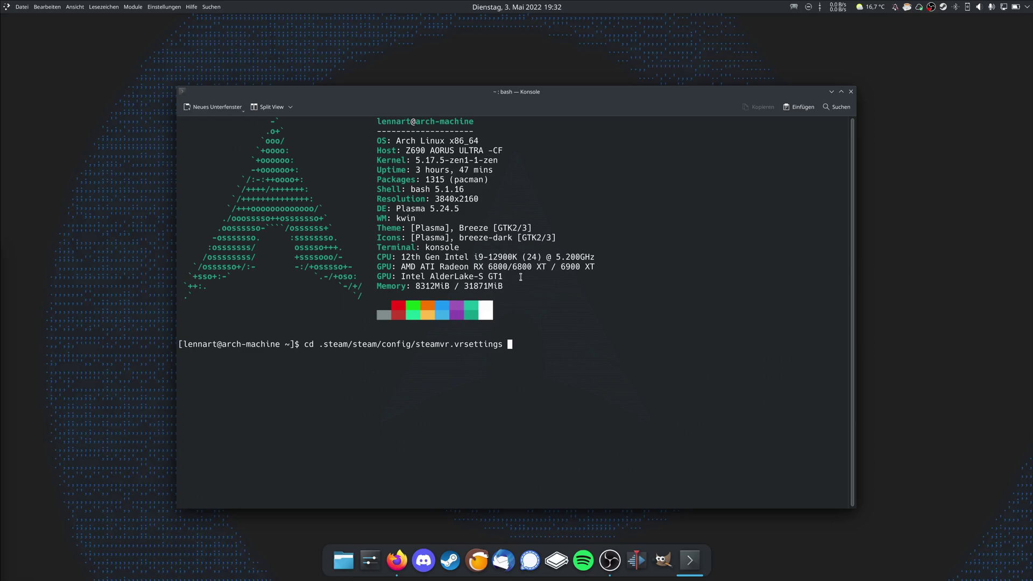
- Swap cd for nano to open steamvr.vrsettings, then enlarge the terminal font
{"action": "key", "text": "Home"}
{"action": "key", "text": "Delete"}
{"action": "key", "text": "Delete"}
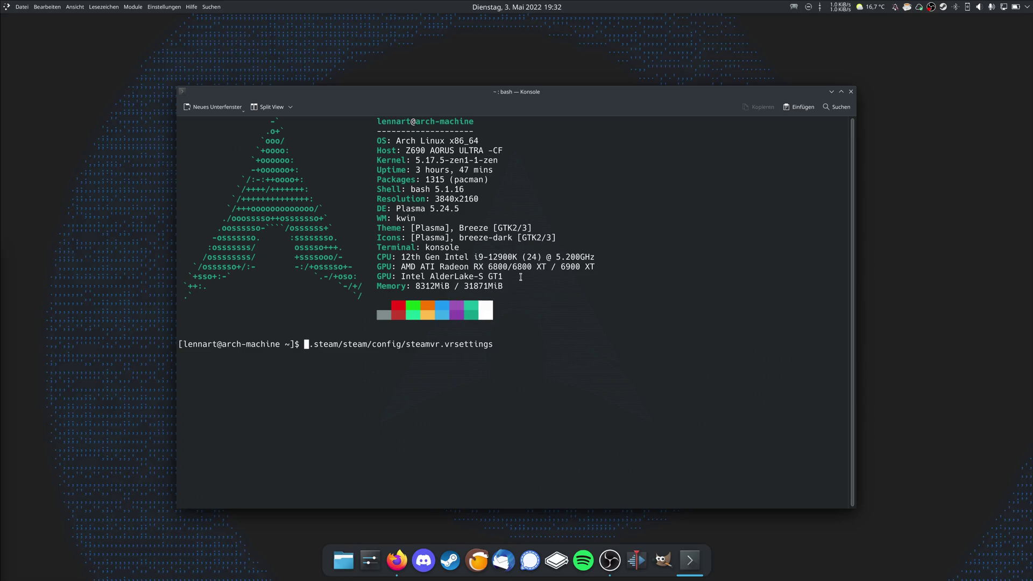
{"action": "type", "text": "vi"}
{"action": "key", "text": "BackSpace"}
{"action": "key", "text": "BackSpace"}
{"action": "type", "text": "nano"}
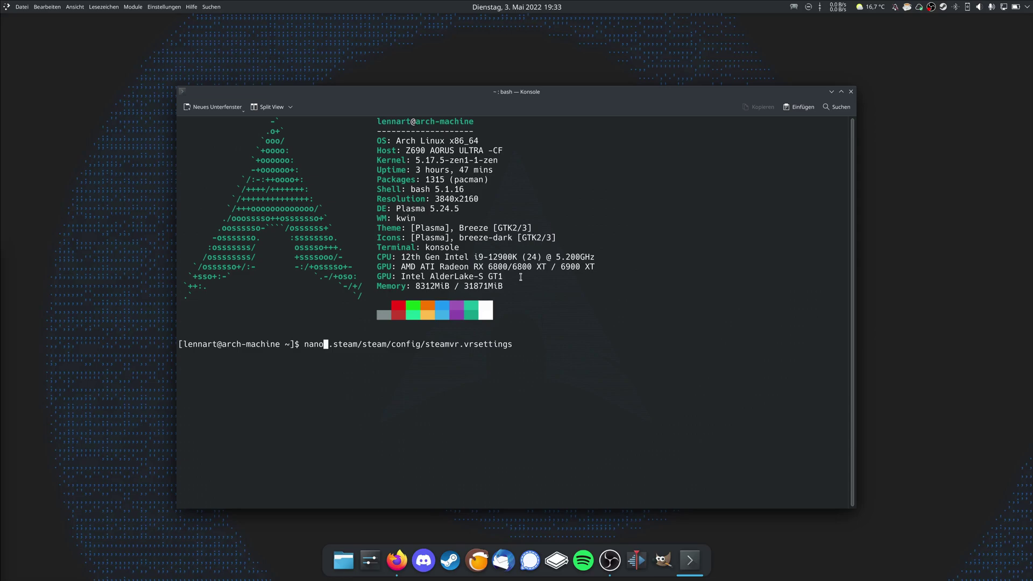
{"action": "key", "text": "Return"}
{"action": "key", "text": "ctrl+plus"}
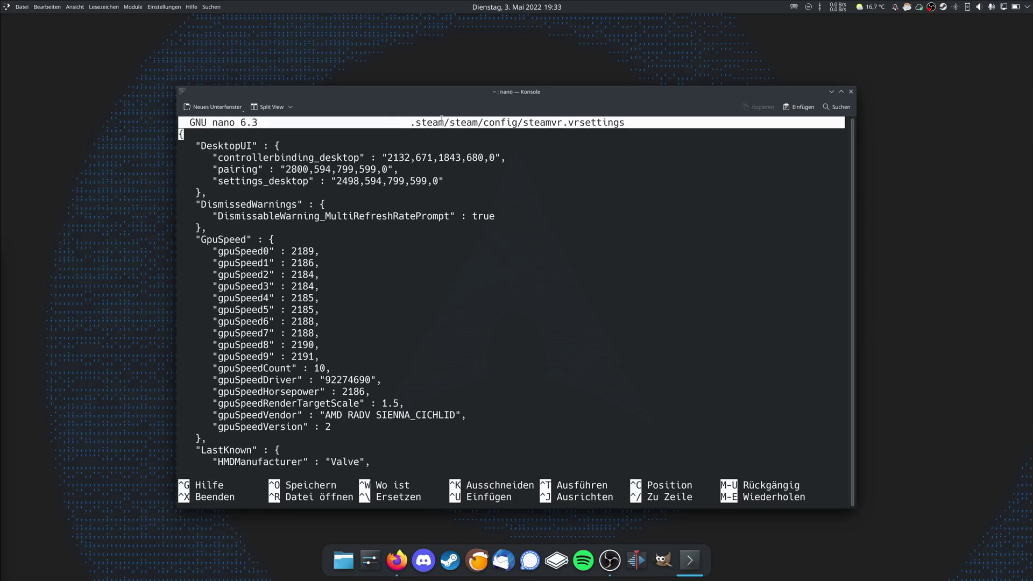
- Change enableLinuxVulkanAsync from true to false under the "steamvr" section
{"action": "key", "text": "Down"}
{"action": "key", "text": "Down"}
{"action": "key", "text": "Down"}
{"action": "key", "text": "Down"}
{"action": "key", "text": "Down"}
{"action": "key", "text": "Down"}
{"action": "key", "text": "Down"}
{"action": "key", "text": "Down"}
{"action": "key", "text": "Down"}
{"action": "key", "text": "Down"}
{"action": "key", "text": "Down"}
{"action": "key", "text": "Down"}
{"action": "key", "text": "Down"}
{"action": "key", "text": "Down"}
{"action": "key", "text": "Down"}
{"action": "key", "text": "Down"}
{"action": "key", "text": "Down"}
{"action": "key", "text": "Down"}
{"action": "key", "text": "Down"}
{"action": "key", "text": "Down"}
{"action": "scroll", "coordinate": [331, 252], "scroll_direction": "down", "scroll_amount": 20}
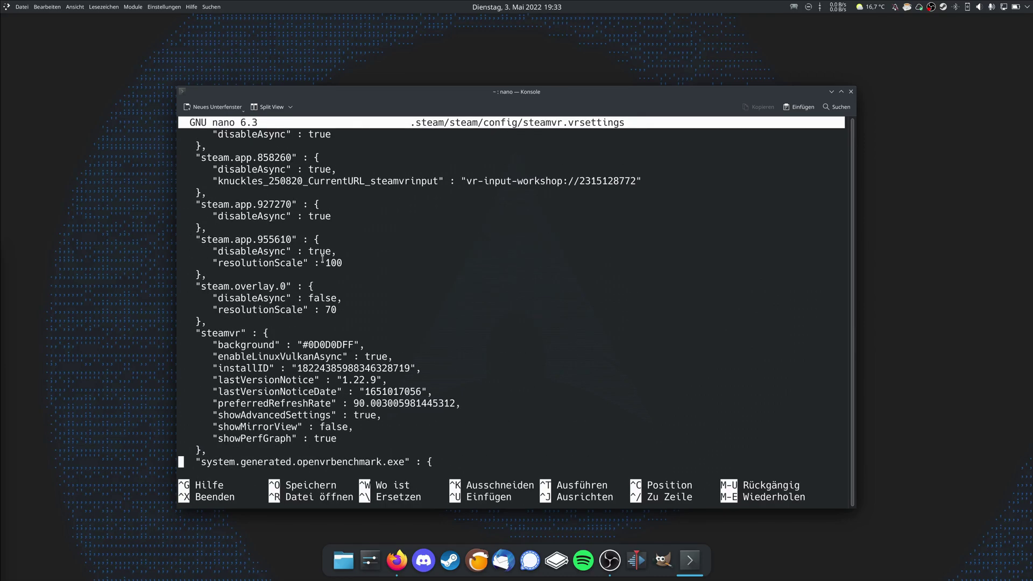
{"action": "left_click_drag", "start_coordinate": [195, 286], "coordinate": [276, 289]}
{"action": "left_click", "coordinate": [272, 290]}
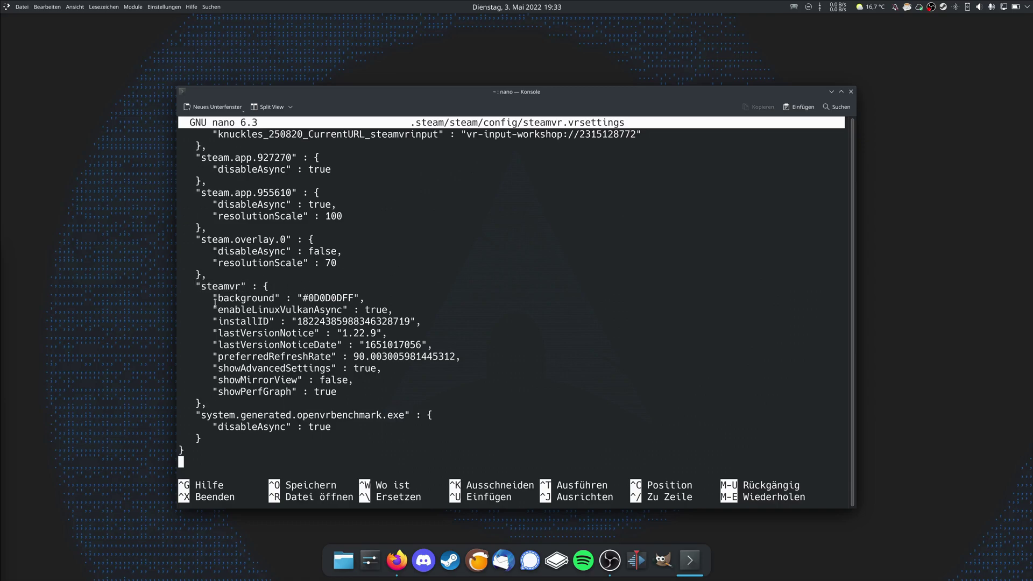
{"action": "left_click_drag", "start_coordinate": [210, 311], "coordinate": [365, 311]}
{"action": "left_click", "coordinate": [388, 311]}
{"action": "key", "text": "Up"}
{"action": "key", "text": "Up"}
{"action": "key", "text": "Up"}
{"action": "key", "text": "Up"}
{"action": "key", "text": "Up"}
{"action": "key", "text": "Up"}
{"action": "key", "text": "Up"}
{"action": "key", "text": "Up"}
{"action": "key", "text": "Up"}
{"action": "key", "text": "Up"}
{"action": "key", "text": "Up"}
{"action": "key", "text": "Up"}
{"action": "key", "text": "Up"}
{"action": "key", "text": "Right"}
{"action": "key", "text": "Right"}
{"action": "key", "text": "Right"}
{"action": "key", "text": "Right"}
{"action": "key", "text": "Right"}
{"action": "key", "text": "Right"}
{"action": "key", "text": "Right"}
{"action": "key", "text": "Right"}
{"action": "key", "text": "Right"}
{"action": "key", "text": "Right"}
{"action": "key", "text": "Right"}
{"action": "key", "text": "Right"}
{"action": "key", "text": "Right"}
{"action": "key", "text": "Right"}
{"action": "key", "text": "Right"}
{"action": "key", "text": "Right"}
{"action": "key", "text": "Right"}
{"action": "key", "text": "Right"}
{"action": "key", "text": "Right"}
{"action": "key", "text": "Right"}
{"action": "key", "text": "Right"}
{"action": "key", "text": "Right"}
{"action": "key", "text": "Right"}
{"action": "key", "text": "Right"}
{"action": "key", "text": "Right"}
{"action": "key", "text": "Right"}
{"action": "key", "text": "Right"}
{"action": "key", "text": "Right"}
{"action": "key", "text": "Right"}
{"action": "key", "text": "Right"}
{"action": "key", "text": "BackSpace"}
{"action": "key", "text": "BackSpace"}
{"action": "key", "text": "BackSpace"}
{"action": "key", "text": "BackSpace"}
{"action": "type", "text": "false"}
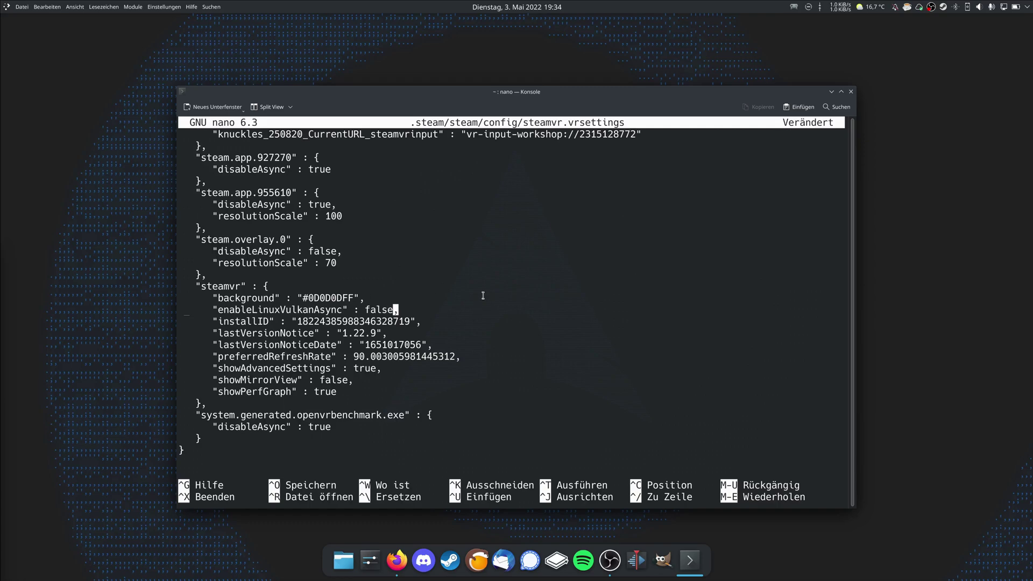
{"action": "key", "text": "Down"}
{"action": "key", "text": "Down"}
{"action": "key", "text": "Down"}
{"action": "key", "text": "Down"}
{"action": "key", "text": "Down"}
{"action": "key", "text": "Down"}
{"action": "key", "text": "Up"}
{"action": "key", "text": "Up"}
{"action": "key", "text": "Up"}
{"action": "key", "text": "Up"}
{"action": "key", "text": "Up"}
{"action": "key", "text": "Up"}
- Exit nano, answering J to save steamvr.vrsettings under its existing name
{"action": "key", "text": "ctrl+x"}
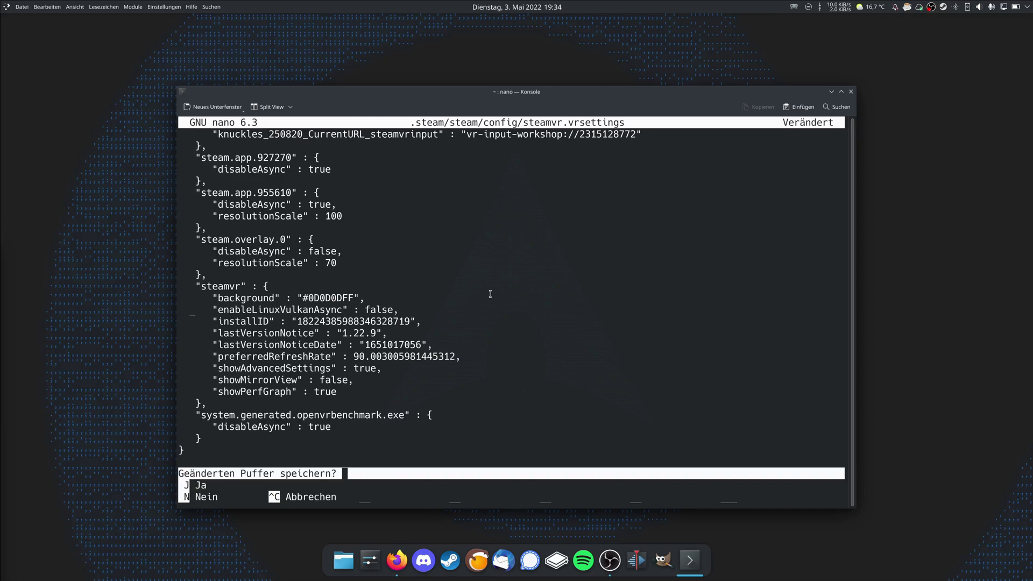
{"action": "key", "text": "j"}
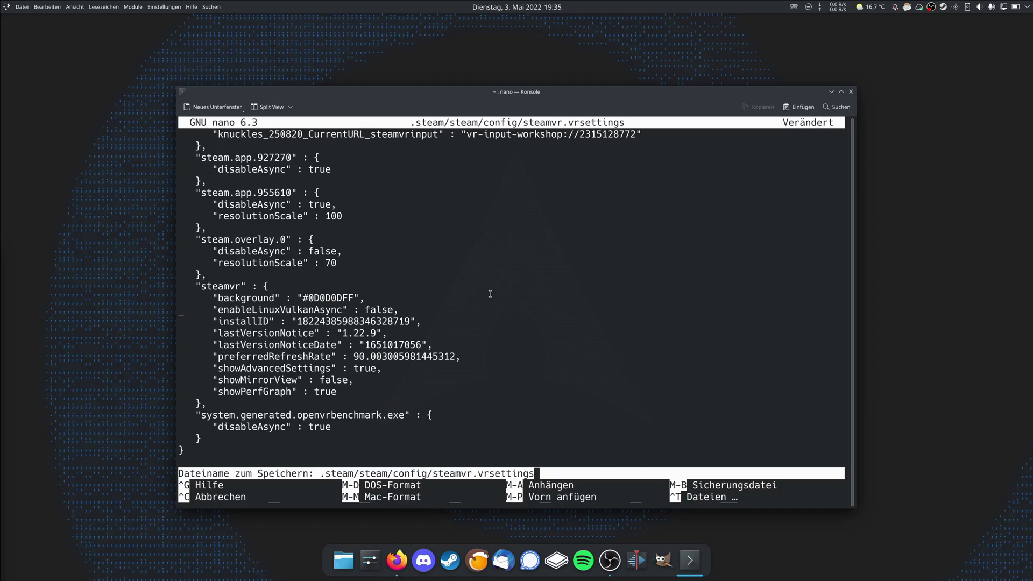
{"action": "key", "text": "Return"}
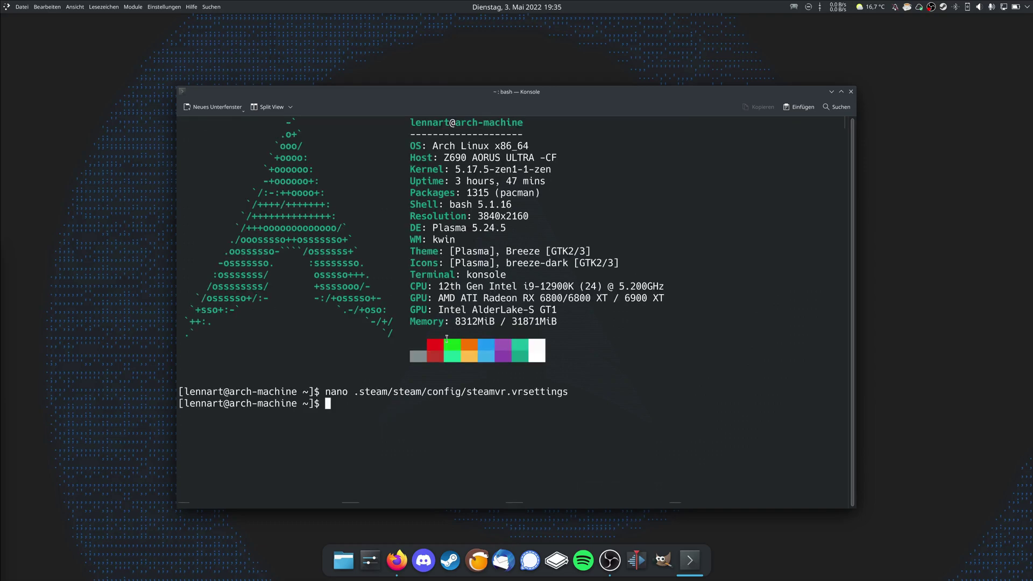
- Close Konsole, start SteamVR from Steam so it shows Standing by, and open its options list
{"action": "left_click_drag", "start_coordinate": [565, 96], "coordinate": [526, 78]}
{"action": "left_click", "coordinate": [812, 74]}
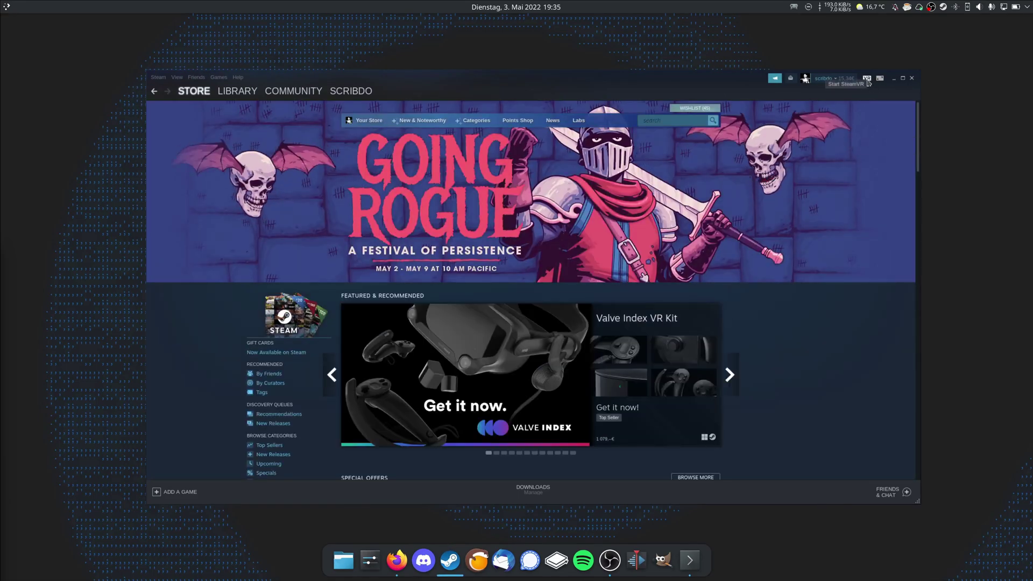
{"action": "left_click", "coordinate": [867, 78]}
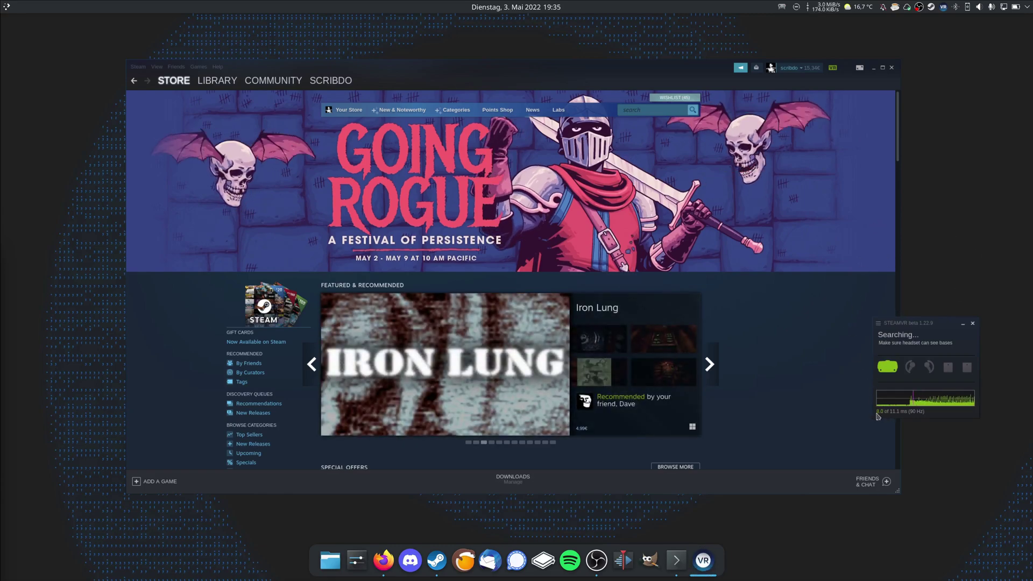
{"action": "mouse_move", "coordinate": [908, 363]}
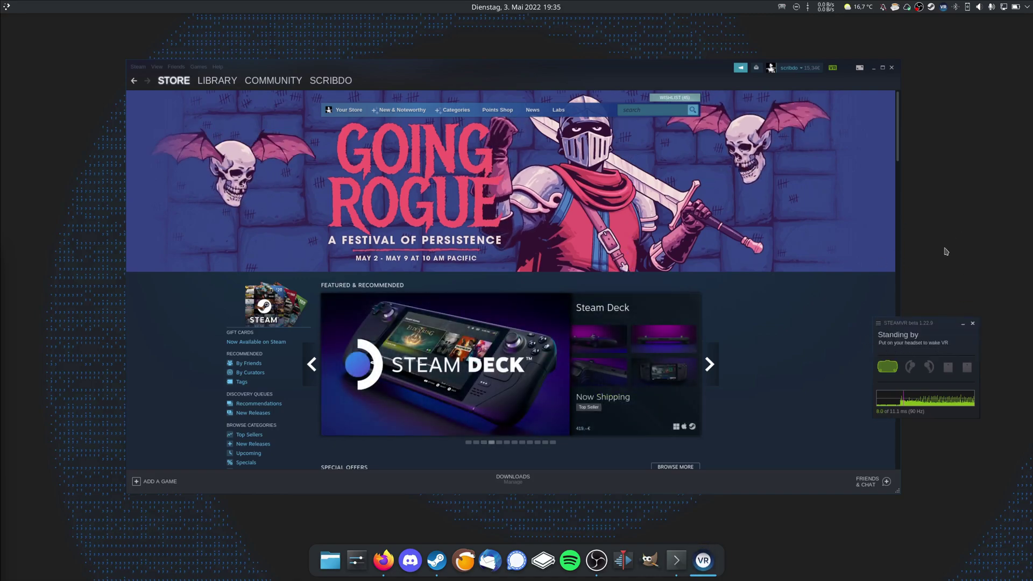
{"action": "left_click", "coordinate": [887, 323]}
{"action": "left_click", "coordinate": [981, 259]}
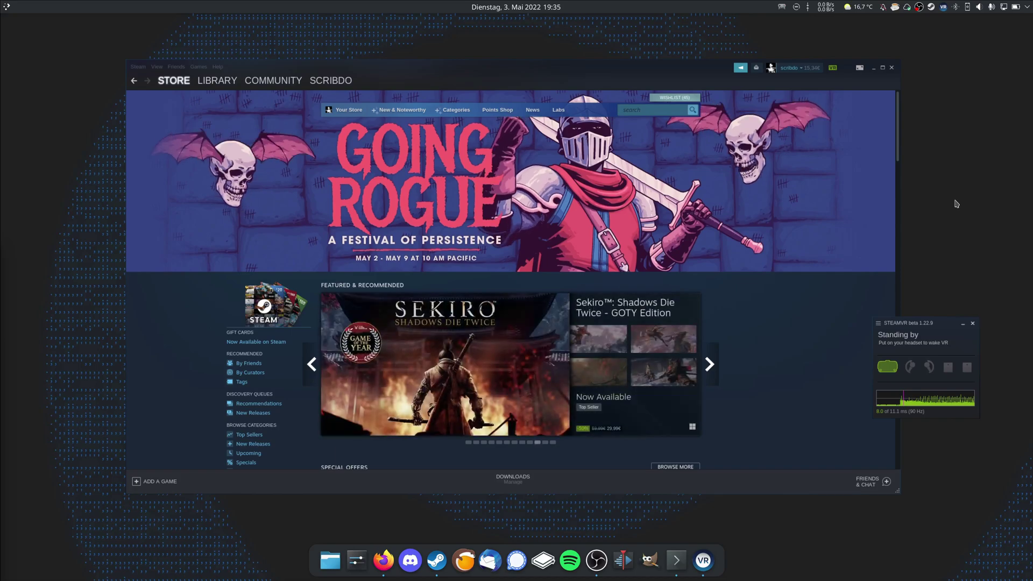
- In SteamVR Settings > Video, set Beat Saber's Use Legacy Reprojection Mode to On
{"action": "left_click", "coordinate": [904, 322]}
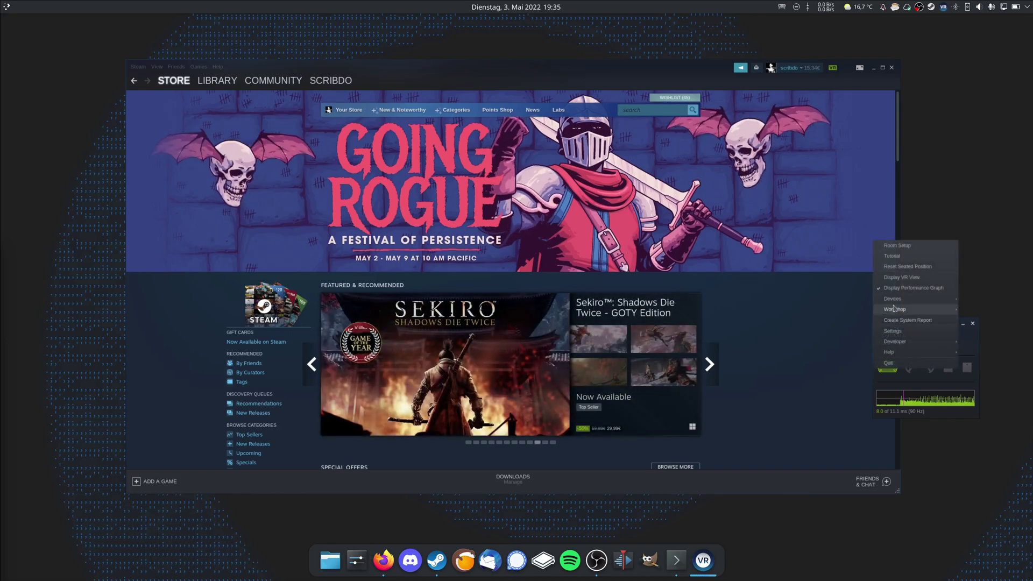
{"action": "left_click", "coordinate": [893, 331]}
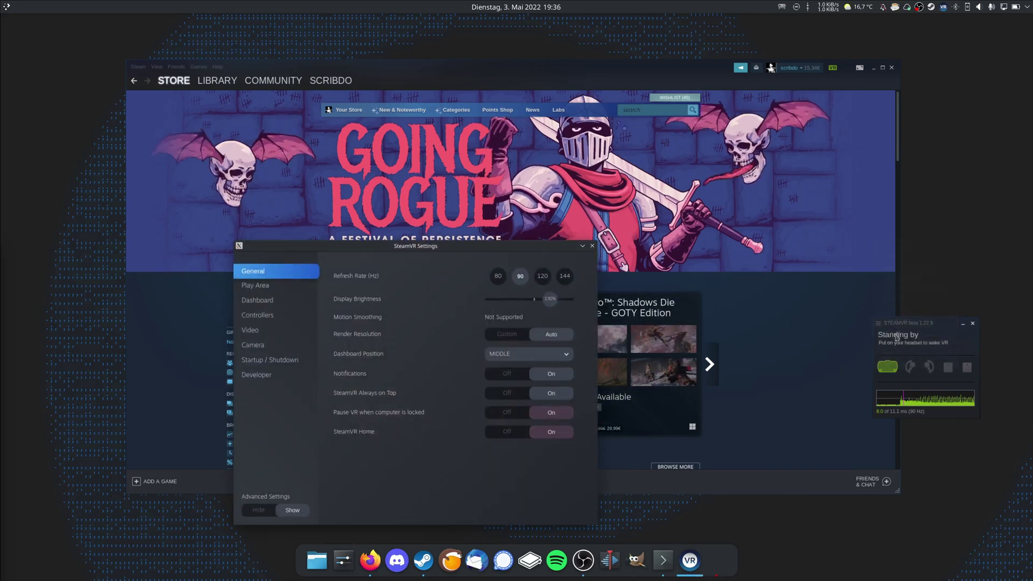
{"action": "left_click", "coordinate": [256, 332]}
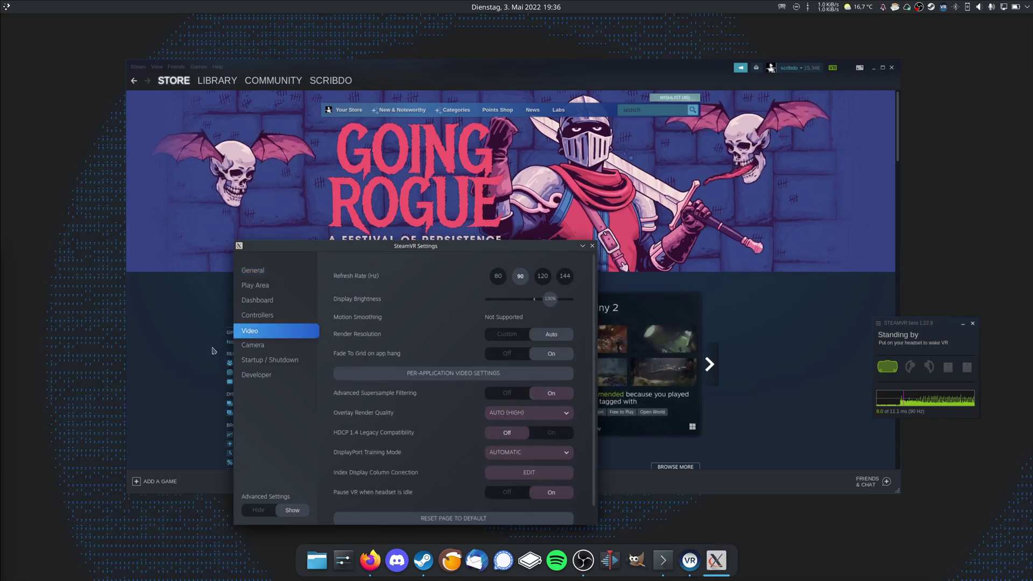
{"action": "left_click", "coordinate": [439, 375]}
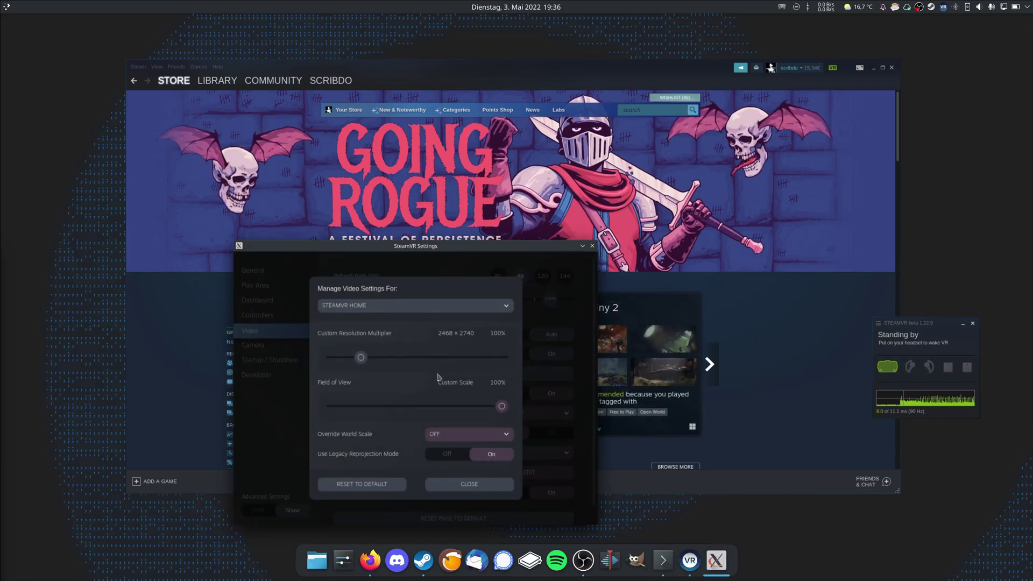
{"action": "left_click", "coordinate": [441, 306]}
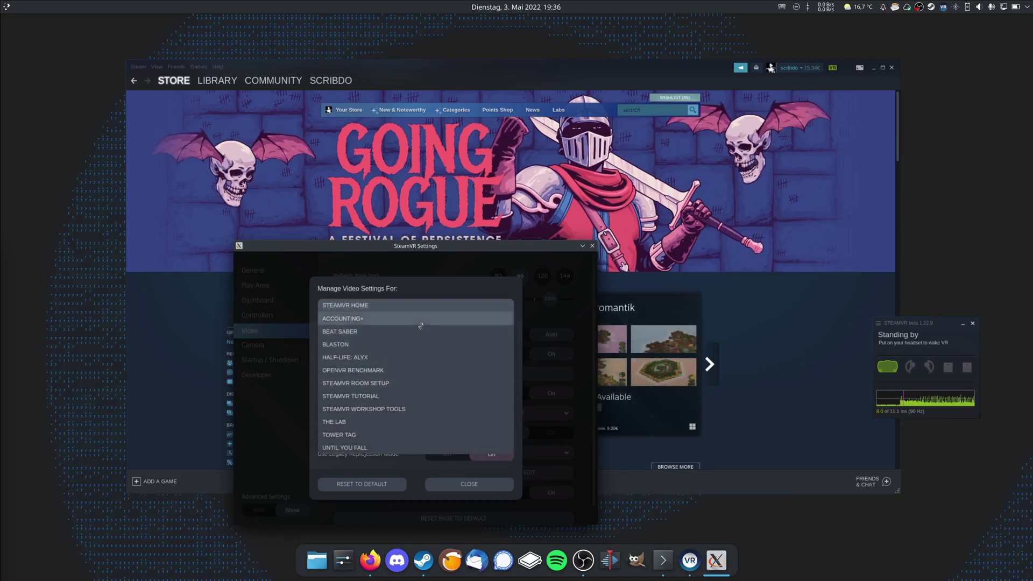
{"action": "left_click", "coordinate": [366, 332]}
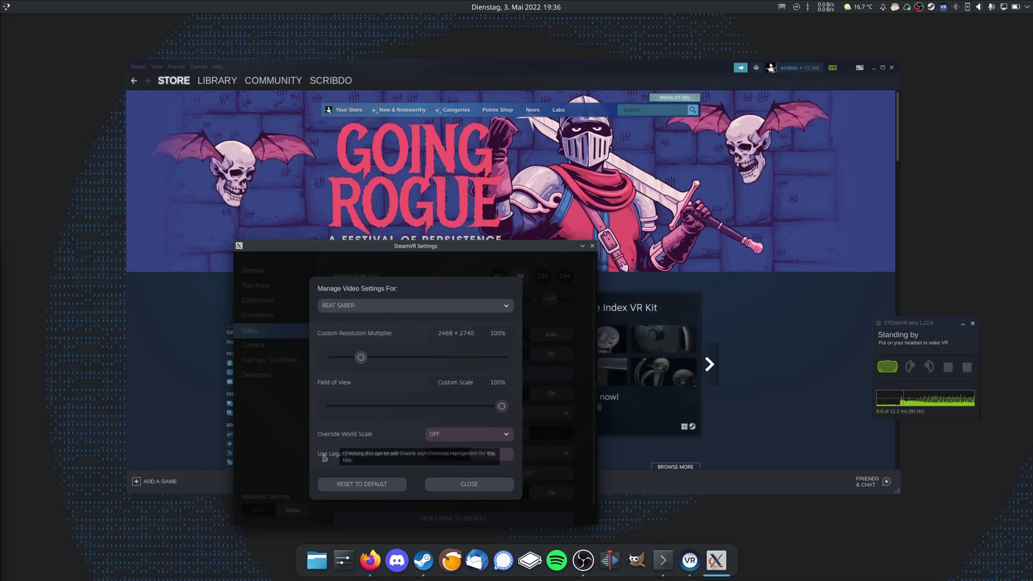
{"action": "left_click", "coordinate": [491, 455]}
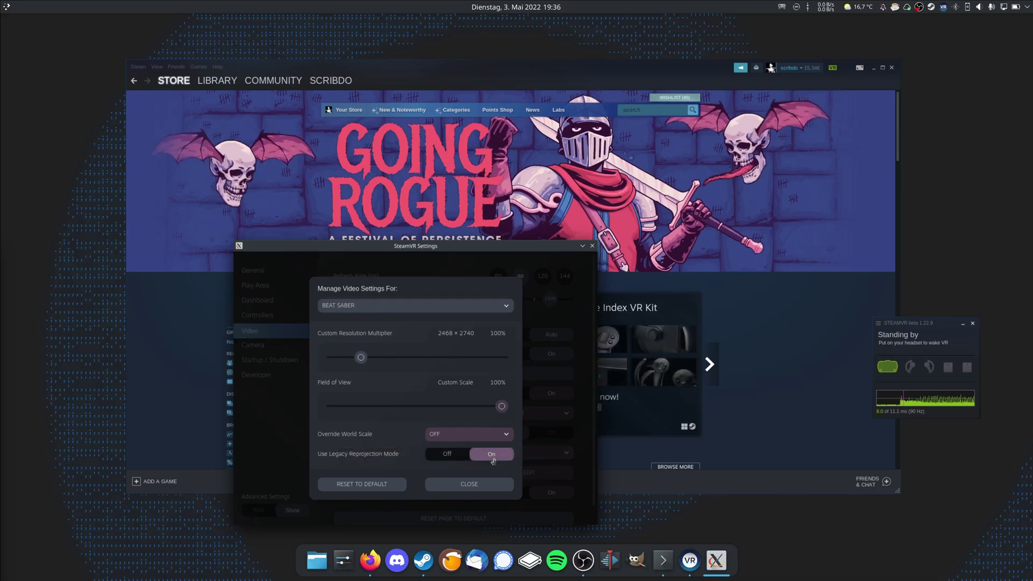
{"action": "left_click", "coordinate": [469, 484]}
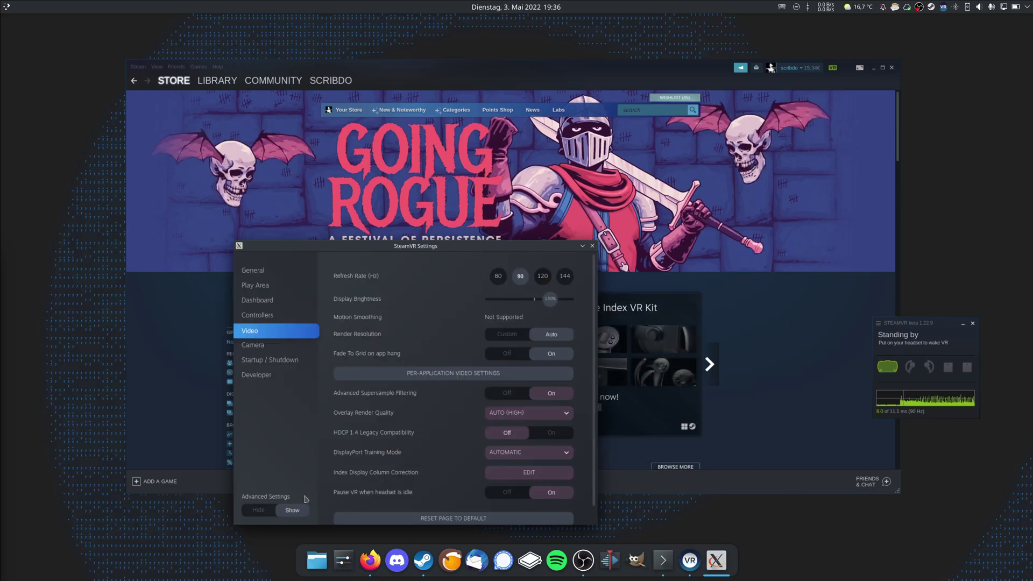
- Close the SteamVR settings and drag the status window slightly up and left
{"action": "left_click", "coordinate": [592, 246]}
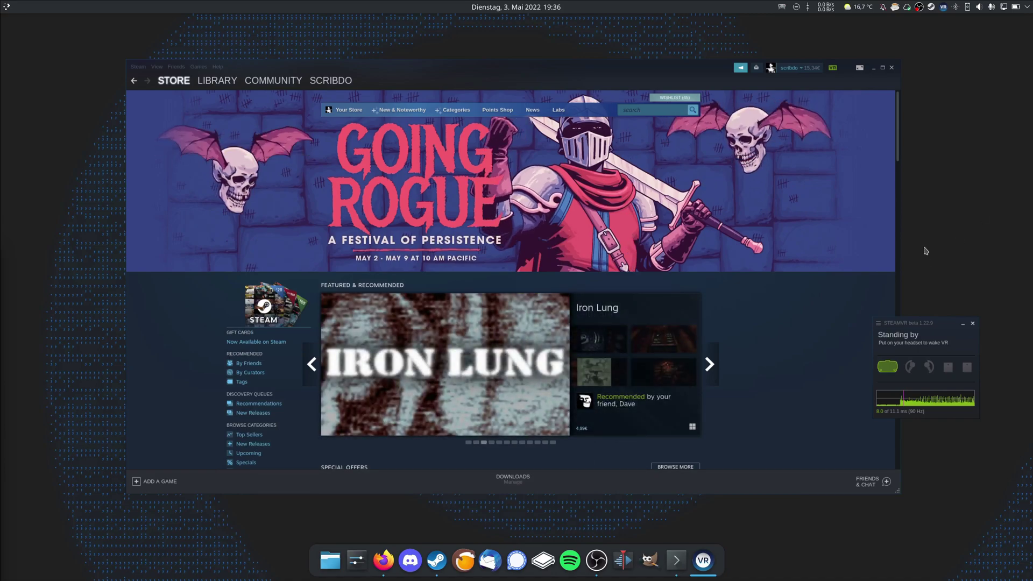
{"action": "left_click_drag", "start_coordinate": [943, 326], "coordinate": [934, 328]}
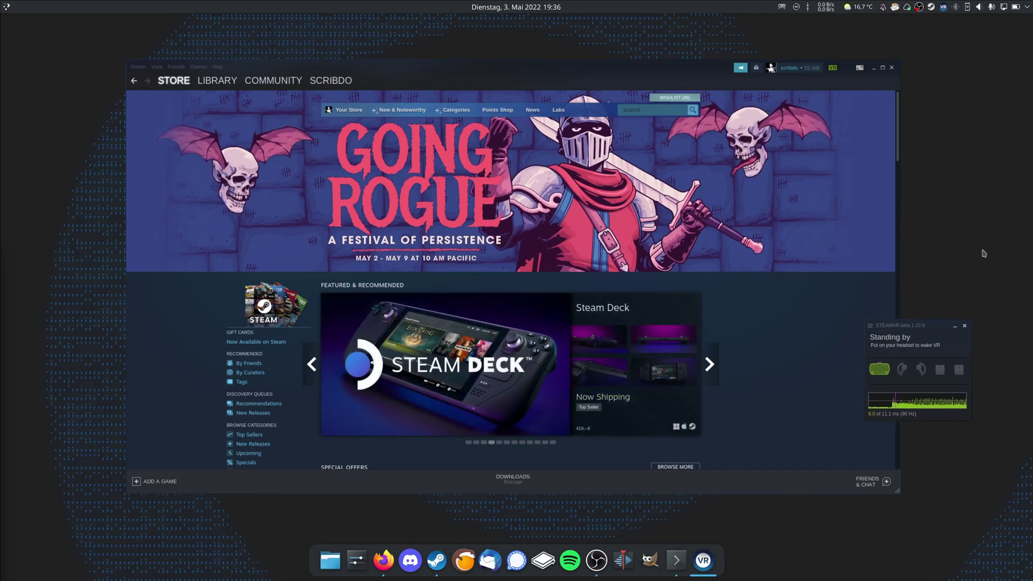
{"action": "left_click_drag", "start_coordinate": [934, 325], "coordinate": [920, 295]}
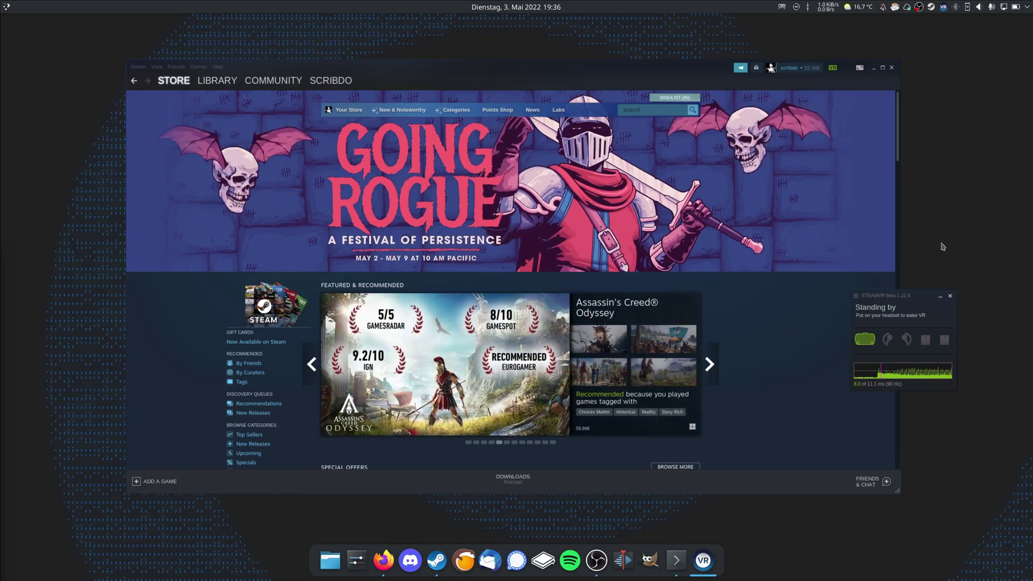
{"action": "left_click_drag", "start_coordinate": [923, 295], "coordinate": [913, 304]}
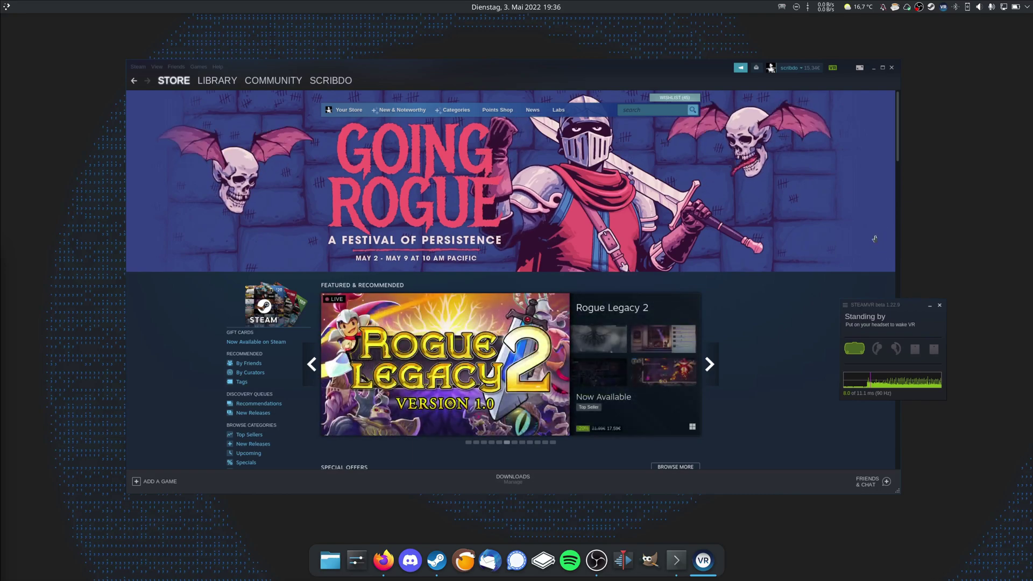
{"action": "left_click_drag", "start_coordinate": [909, 307], "coordinate": [905, 318]}
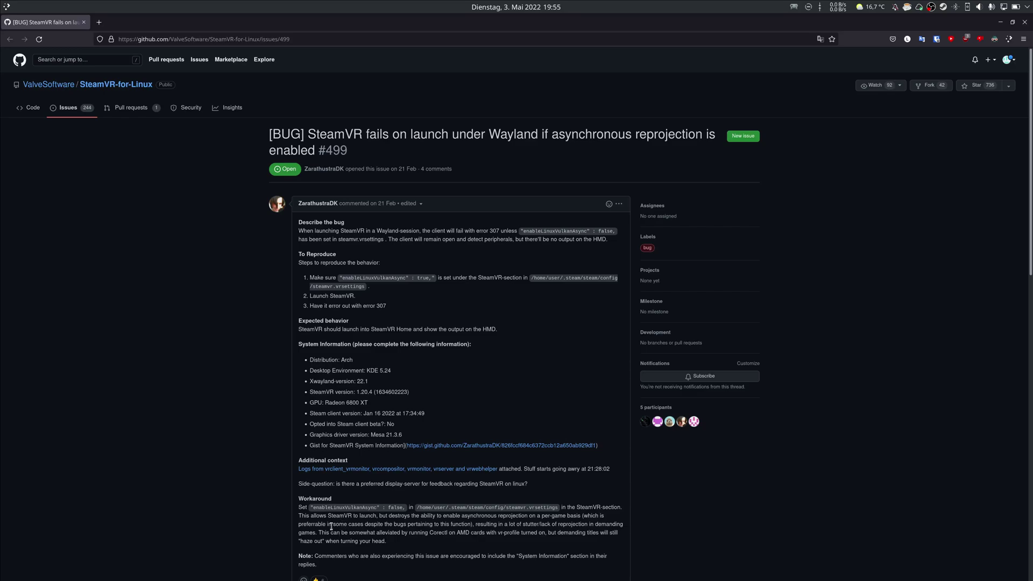
{"action": "scroll", "coordinate": [879, 285], "scroll_direction": "down", "scroll_amount": 10}
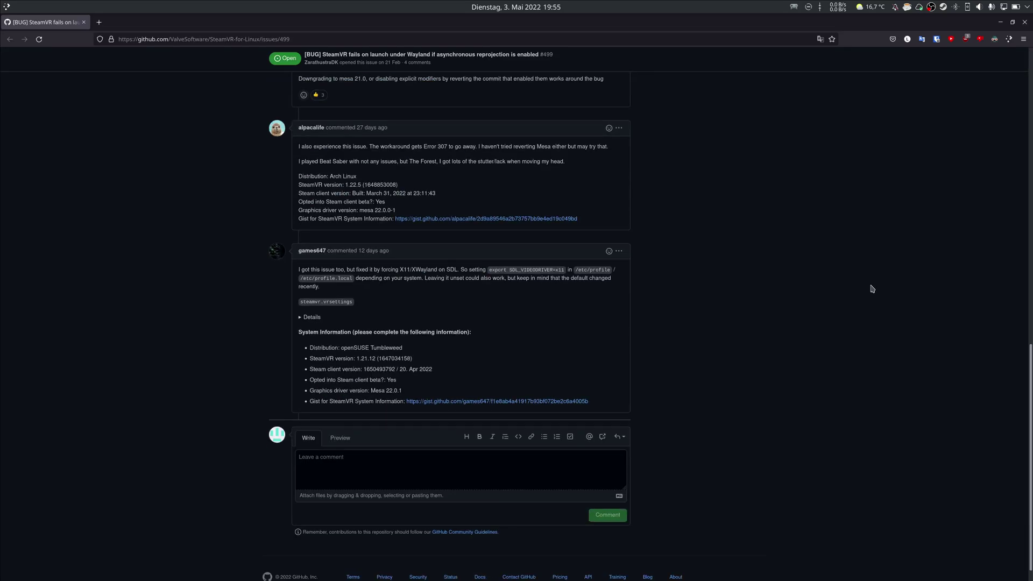
{"action": "scroll", "coordinate": [855, 284], "scroll_direction": "up", "scroll_amount": 2}
{"action": "scroll", "coordinate": [458, 279], "scroll_direction": "down", "scroll_amount": 3}
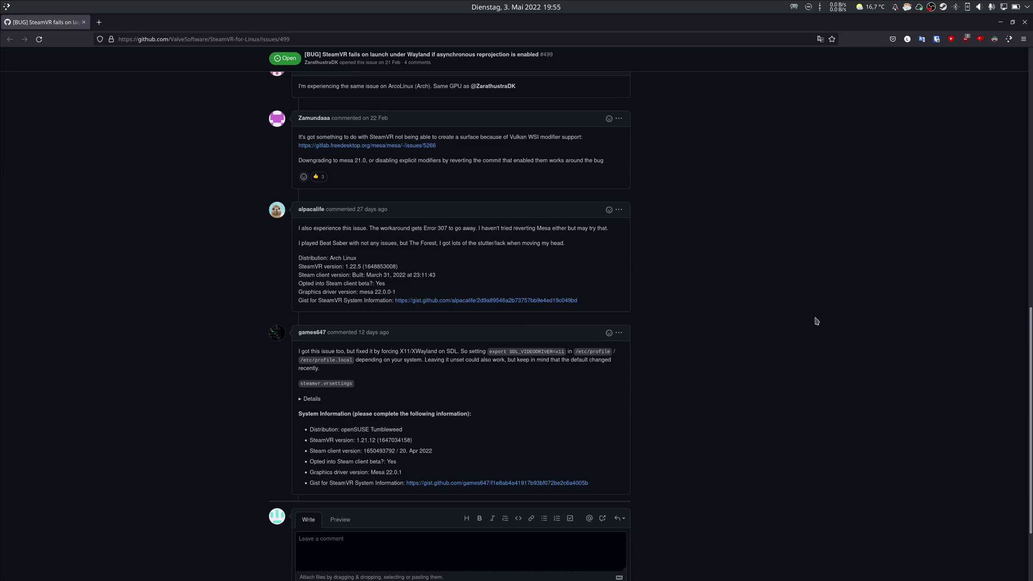
{"action": "key", "text": "Home"}
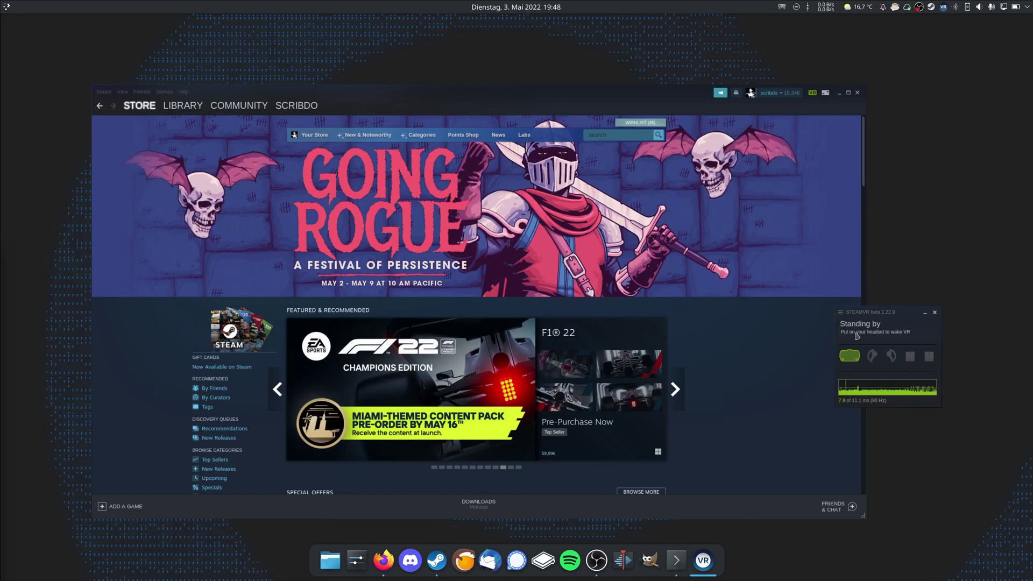
{"action": "left_click", "coordinate": [852, 356]}
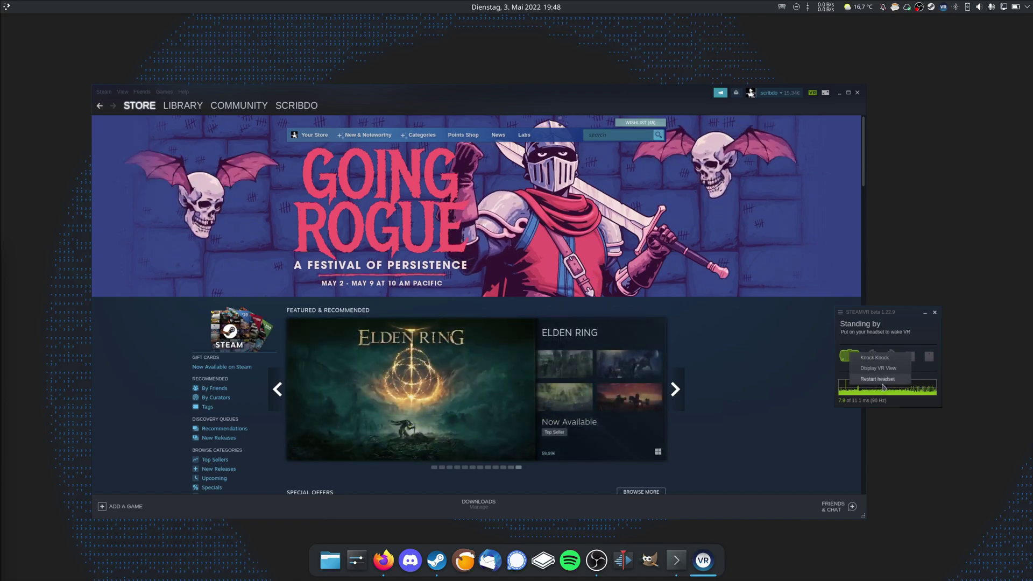
{"action": "left_click", "coordinate": [903, 315]}
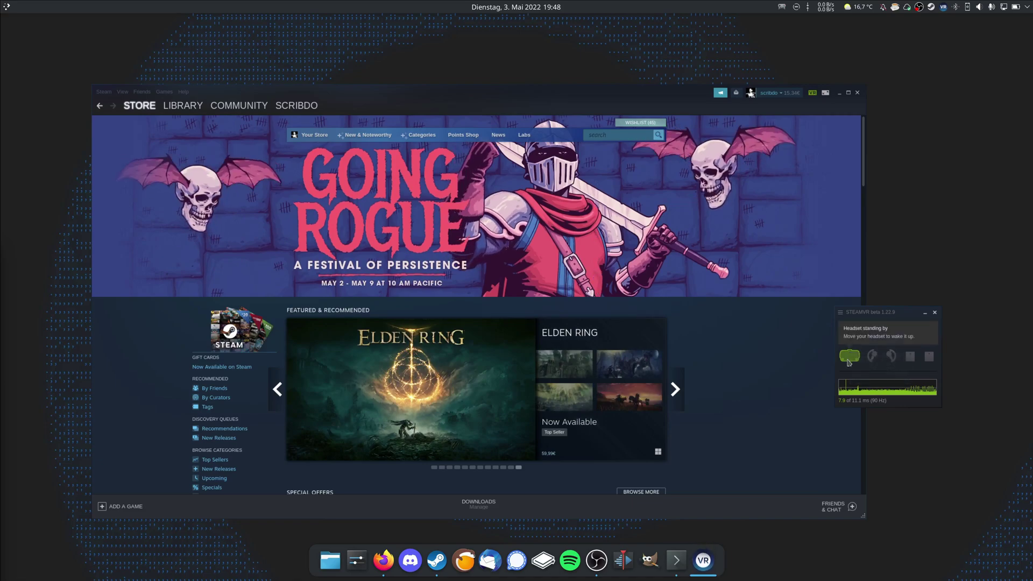
{"action": "right_click", "coordinate": [890, 168]}
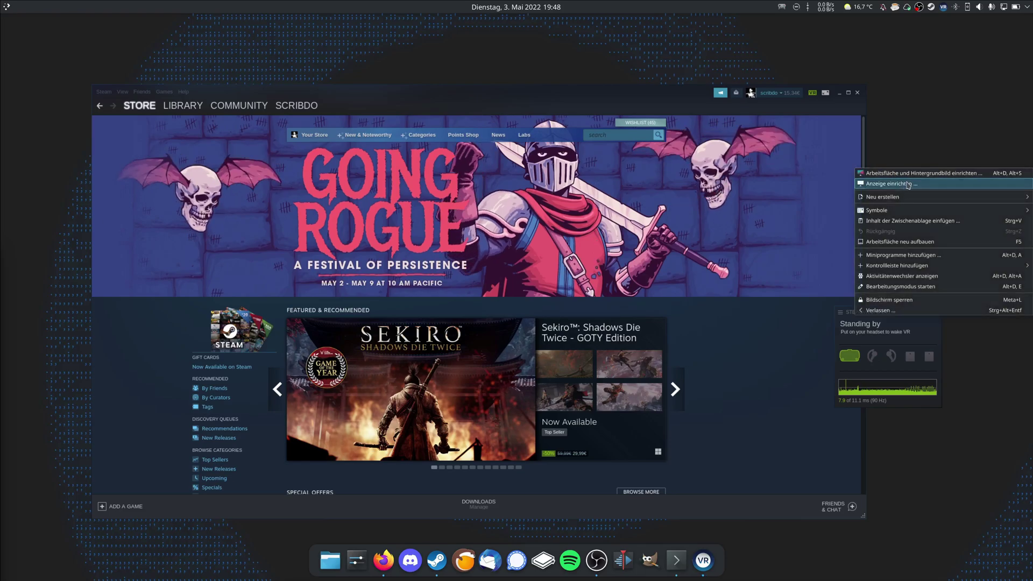
{"action": "left_click", "coordinate": [908, 184]}
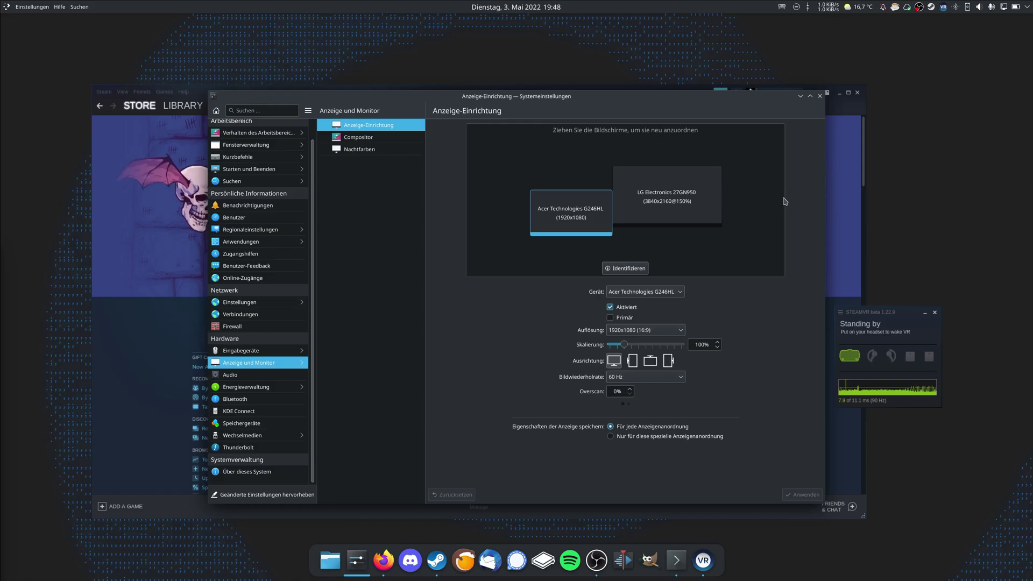
{"action": "left_click", "coordinate": [856, 362]}
{"action": "left_click", "coordinate": [878, 385]}
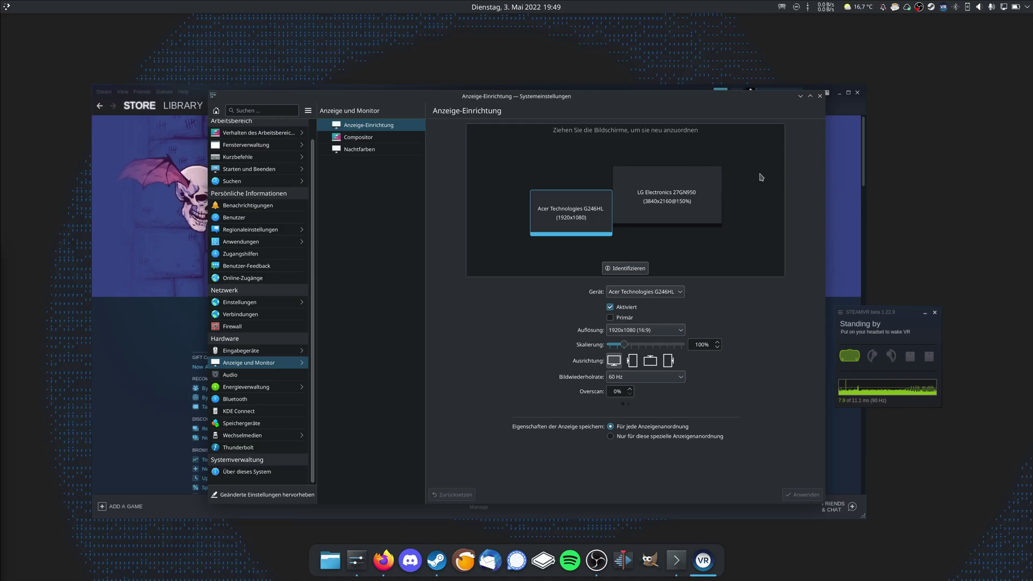
{"action": "left_click", "coordinate": [820, 96]}
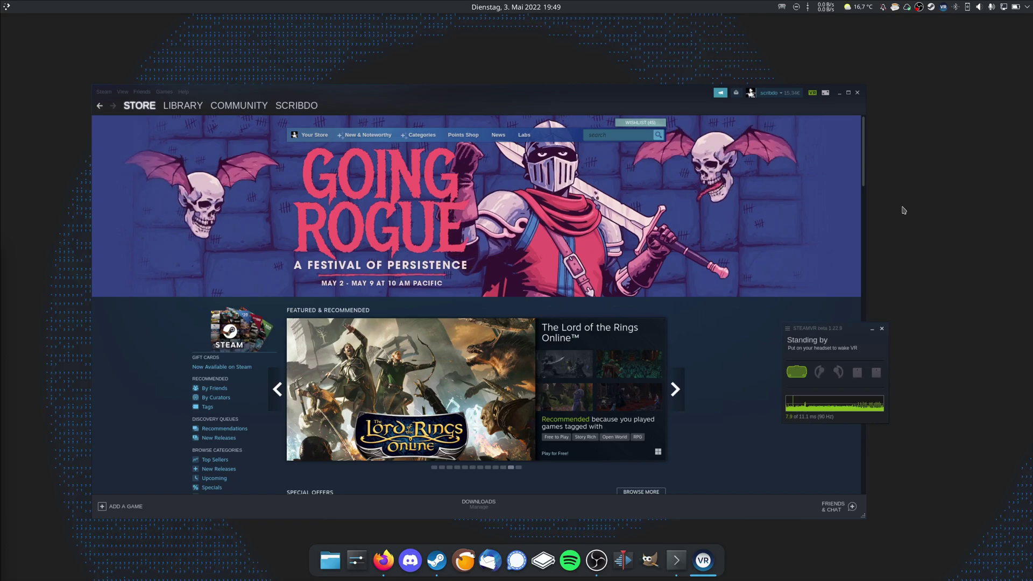
- Nudge the SteamVR status window left and down, then bring Steam's window to the front
{"action": "left_click_drag", "start_coordinate": [856, 328], "coordinate": [866, 326]}
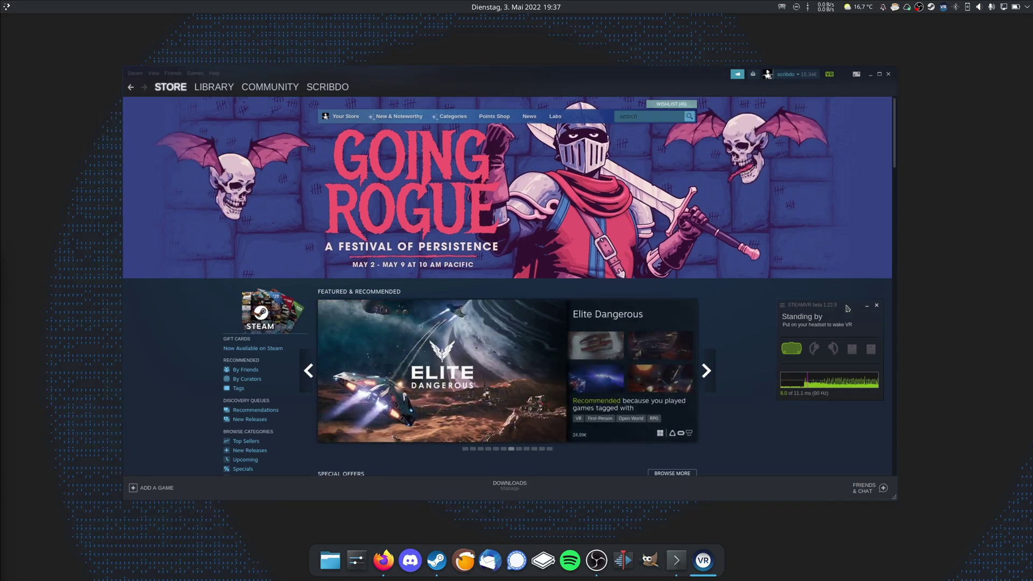
{"action": "left_click_drag", "start_coordinate": [847, 308], "coordinate": [838, 310]}
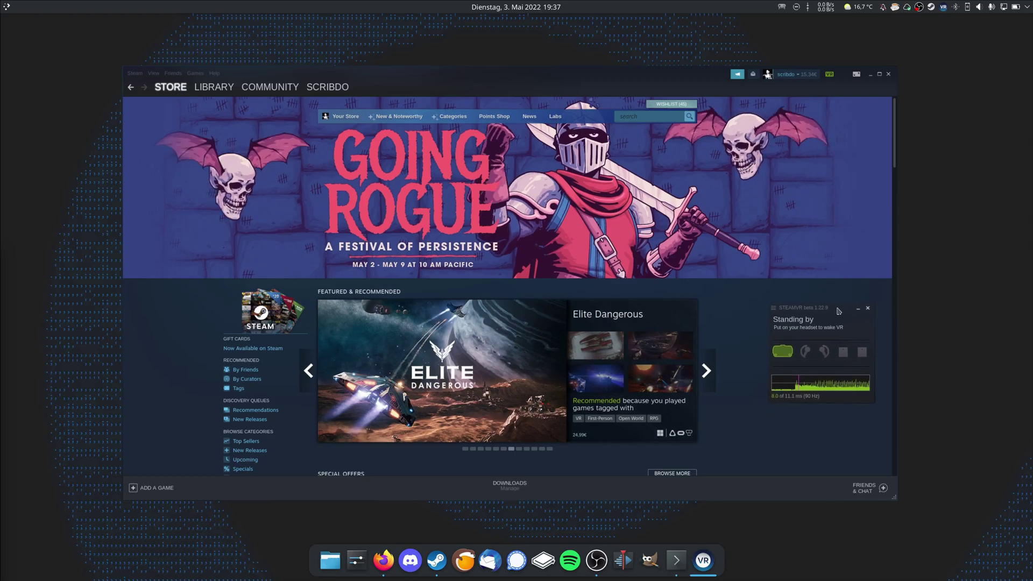
{"action": "left_click", "coordinate": [556, 72]}
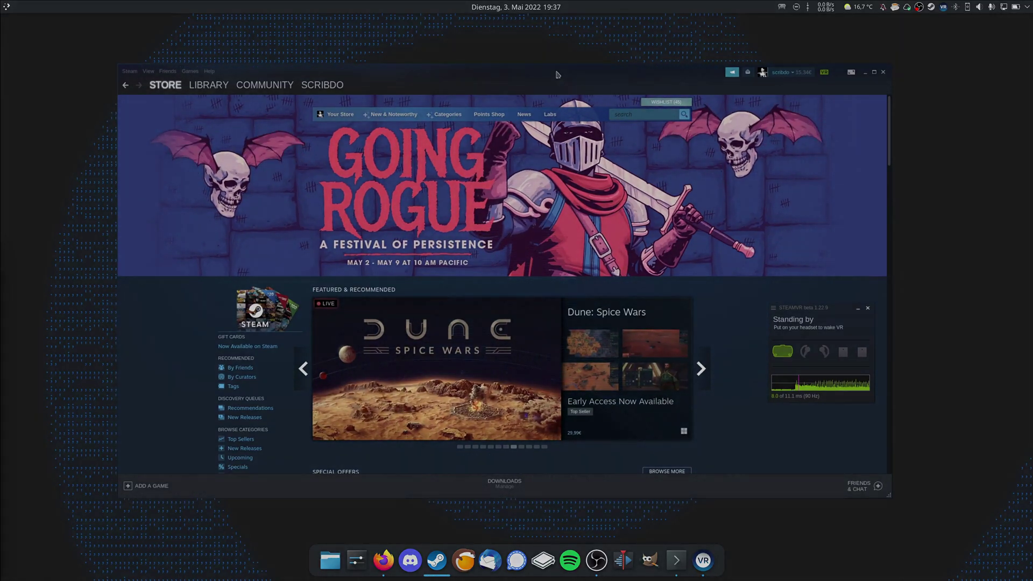